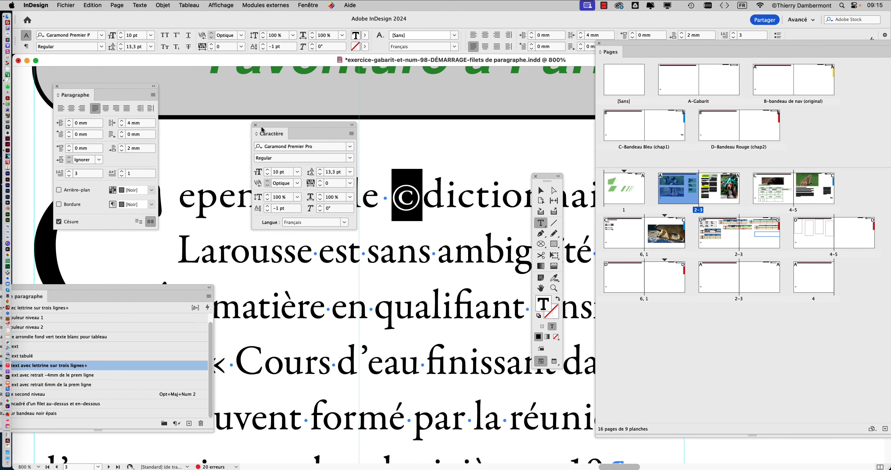
# - Move the Character panel clear of the paragraph and deselect the © symbol before "dictionnaire"
pyautogui.moveTo(262, 127); pyautogui.dragTo(200, 142)
pyautogui.scroll(-1, 438, 232)
pyautogui.scroll(-1, 439, 233)
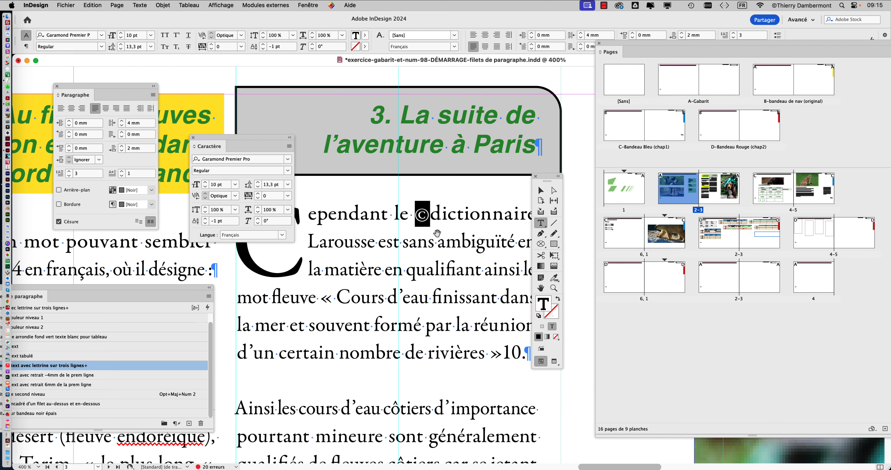
pyautogui.click(439, 222)
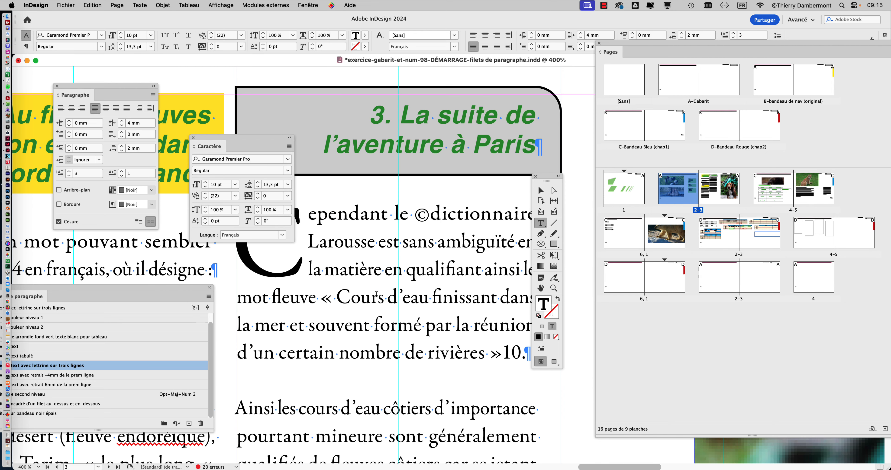
pyautogui.scroll(-3, 380, 296)
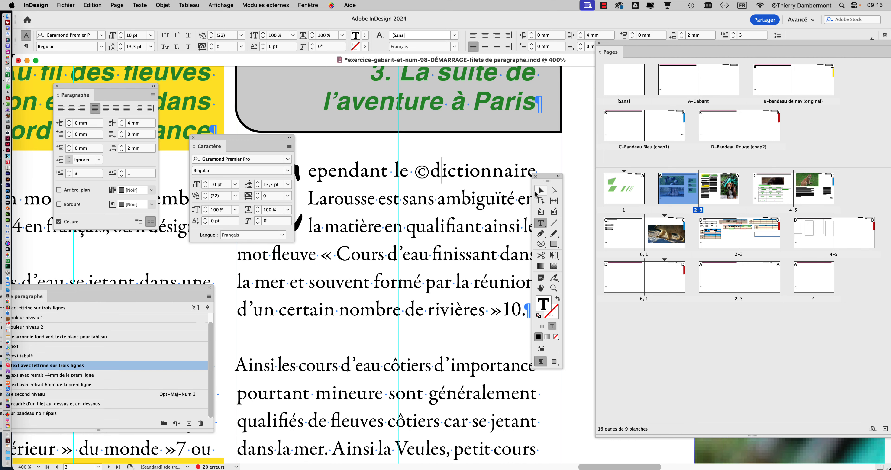
# - Move the toolbox off the text column and place the text cursor before "rivières"
pyautogui.moveTo(547, 181); pyautogui.dragTo(572, 183)
pyautogui.scroll(2, 441, 324)
pyautogui.scroll(2, 440, 324)
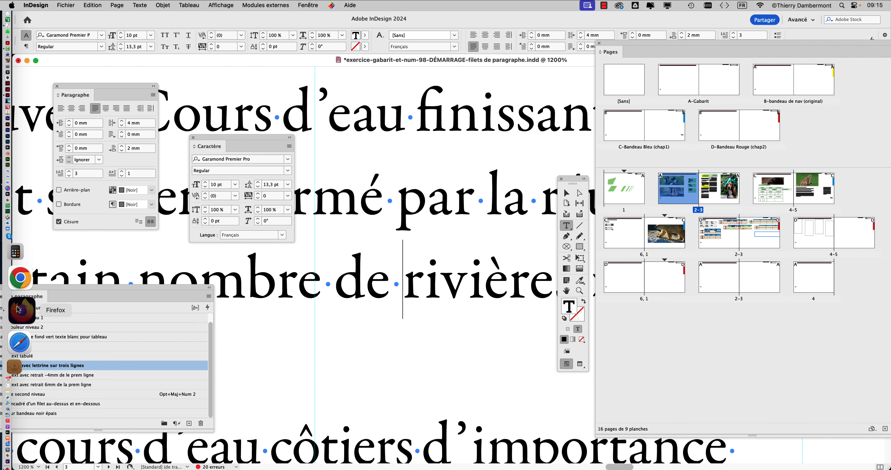
# - Switch to Firefox, examine the printable characters table on ascii-code.com, and return to InDesign
pyautogui.click(16, 350)
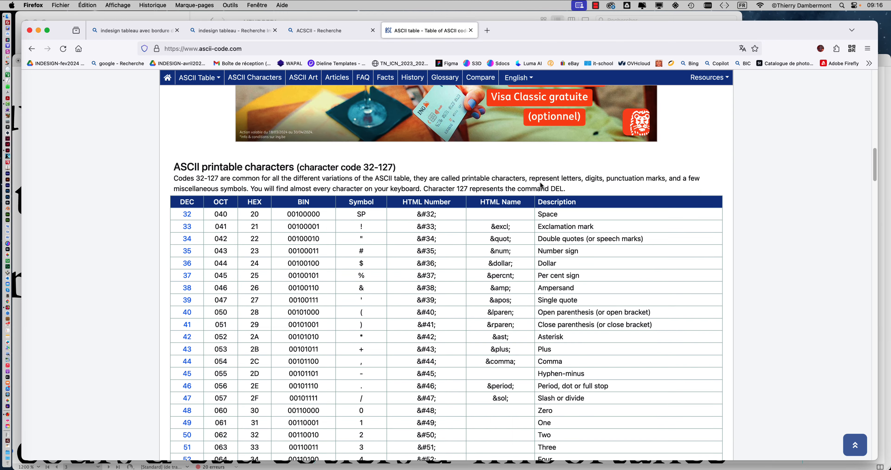
pyautogui.scroll(-2, 505, 163)
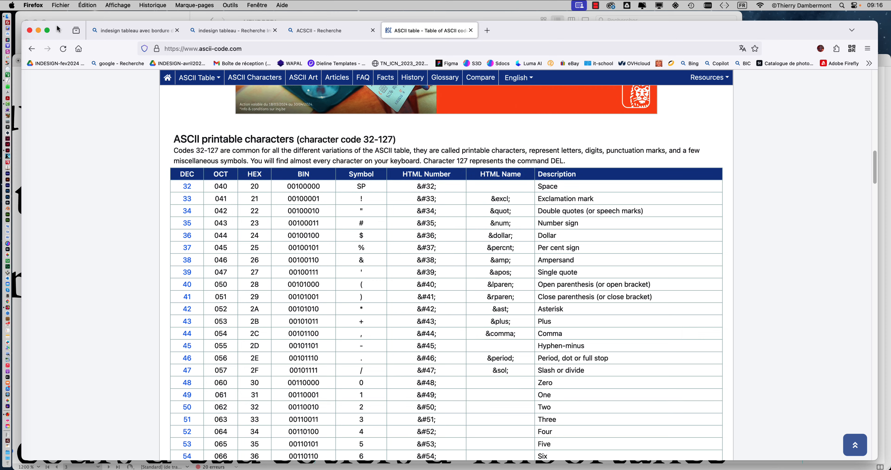
pyautogui.press('super+Tab')
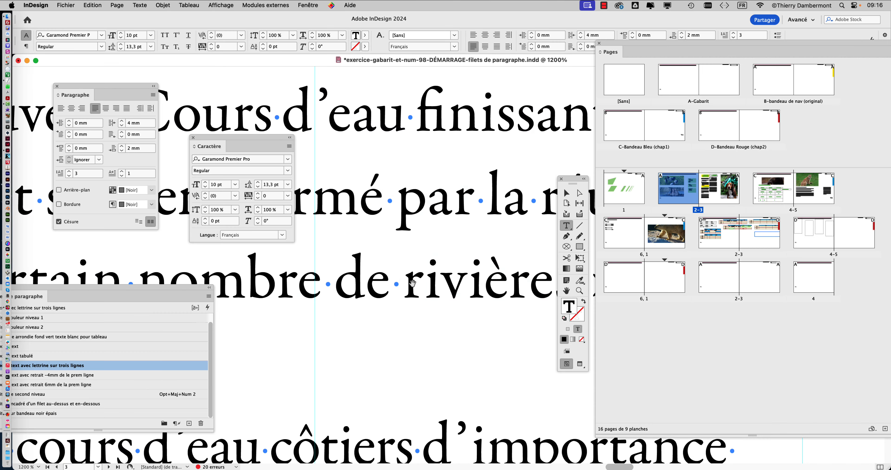
# - Keep the text cursor before "rivières" and move the Character panel away from the drop-cap paragraph's text
pyautogui.press('super+minus')
pyautogui.press('super+minus')
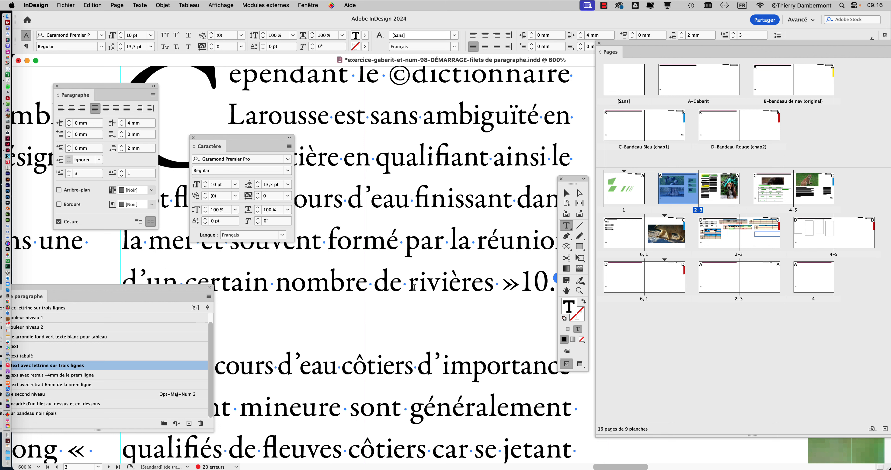
pyautogui.click(146, 5)
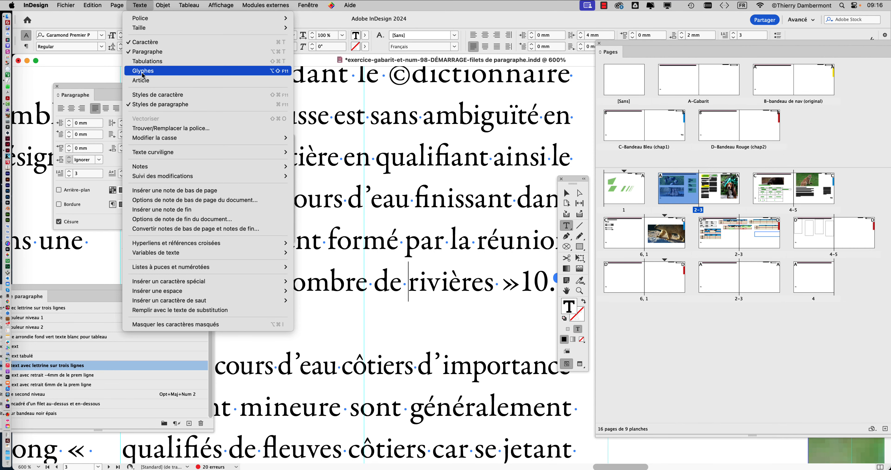
pyautogui.click(417, 284)
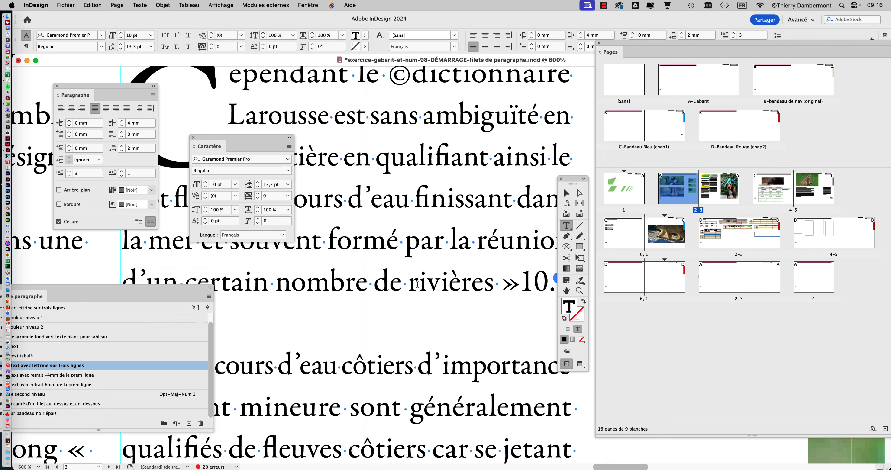
pyautogui.moveTo(223, 141); pyautogui.dragTo(387, 309)
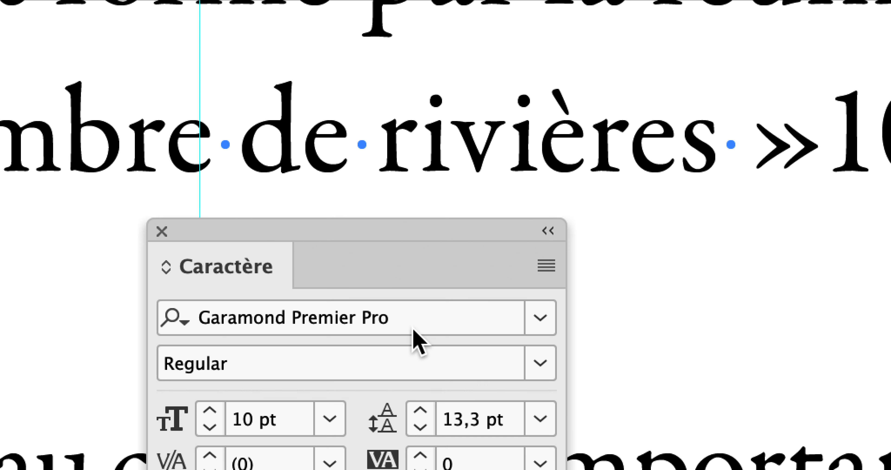
pyautogui.moveTo(391, 306); pyautogui.dragTo(662, 346)
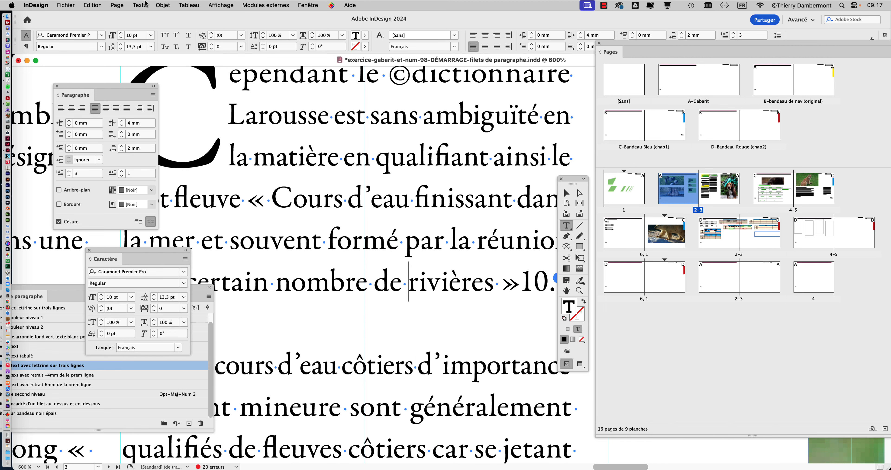
# - Open the Glyphs panel and enlarge it to show more Garamond Premier Pro characters
pyautogui.click(145, 5)
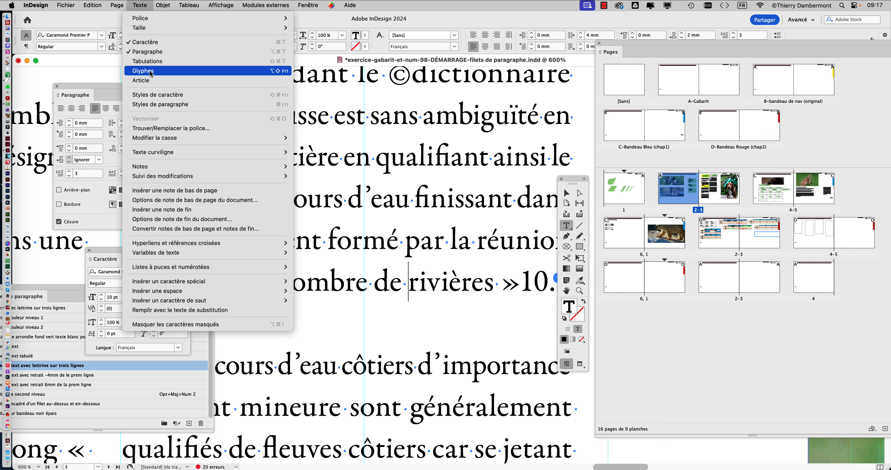
pyautogui.click(150, 70)
pyautogui.moveTo(322, 140); pyautogui.dragTo(268, 50)
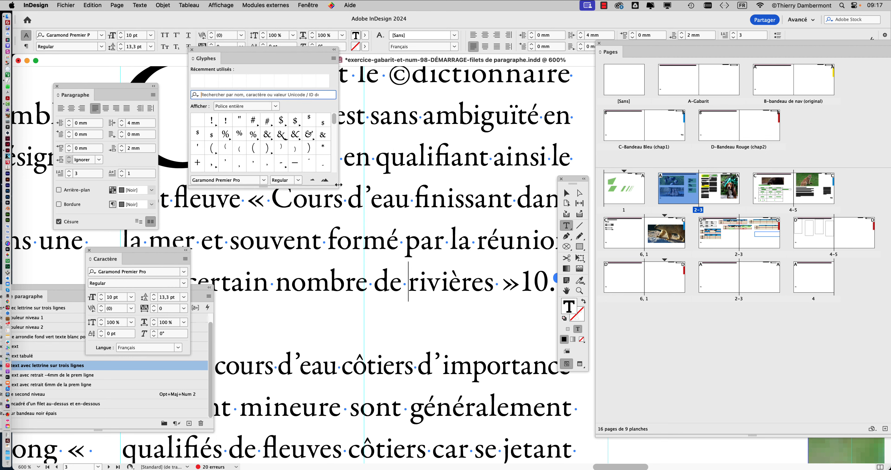
pyautogui.moveTo(336, 186); pyautogui.dragTo(384, 425)
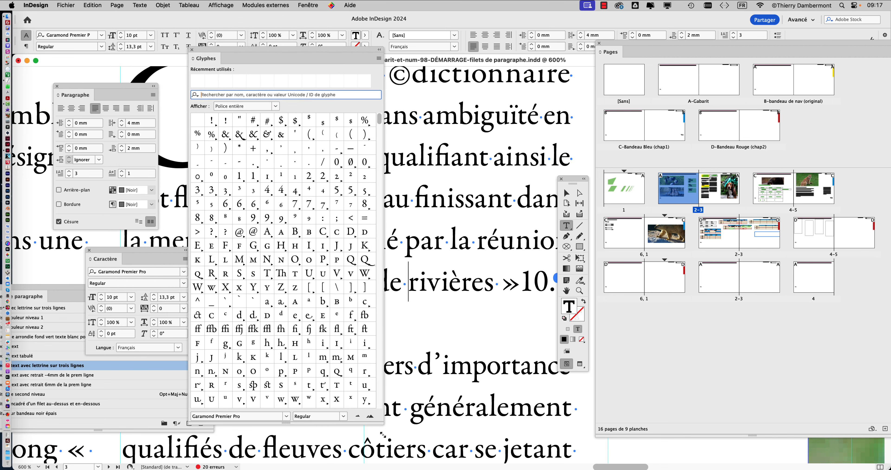
# - Look through the Garamond Premier Pro characters in the Glyphs panel, from punctuation to accented letters
pyautogui.moveTo(379, 121); pyautogui.dragTo(381, 337)
pyautogui.moveTo(356, 50); pyautogui.dragTo(374, 21)
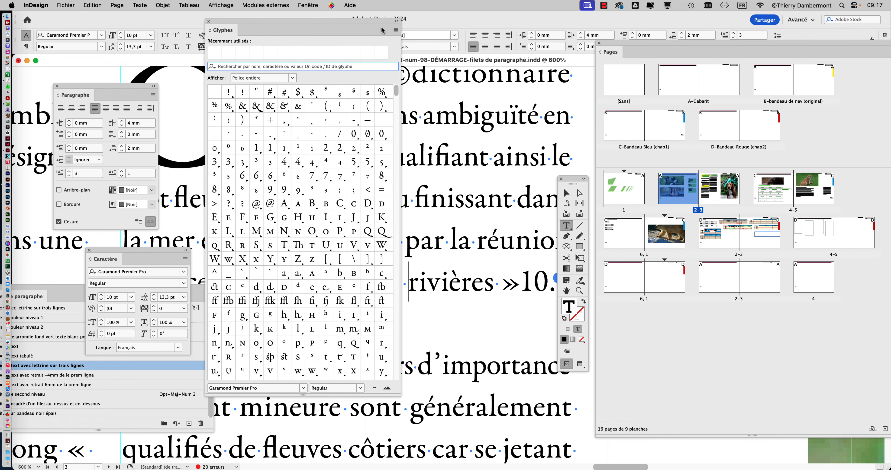
pyautogui.moveTo(397, 91); pyautogui.dragTo(397, 122)
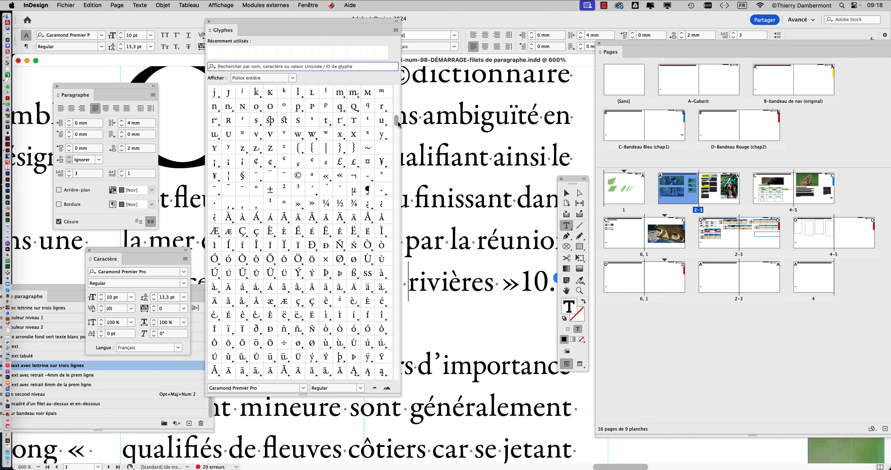
pyautogui.moveTo(397, 125); pyautogui.dragTo(399, 139)
pyautogui.scroll(2, 398, 140)
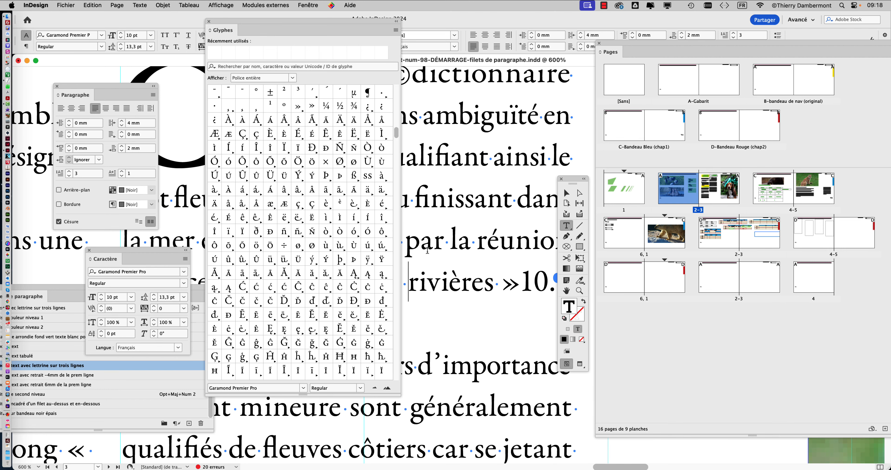
# - Insert the © glyph from Garamond Premier Pro before "rivières", with the Glyphs panel moved off the text
pyautogui.moveTo(314, 20); pyautogui.dragTo(609, 18)
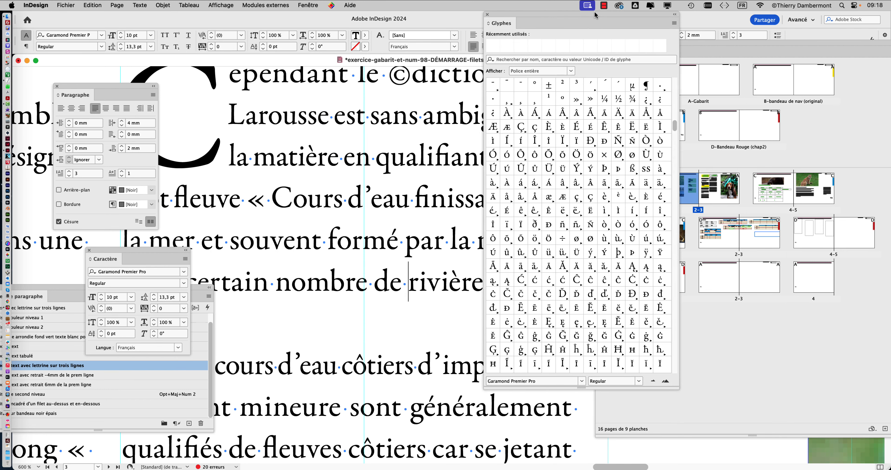
pyautogui.scroll(5, 612, 182)
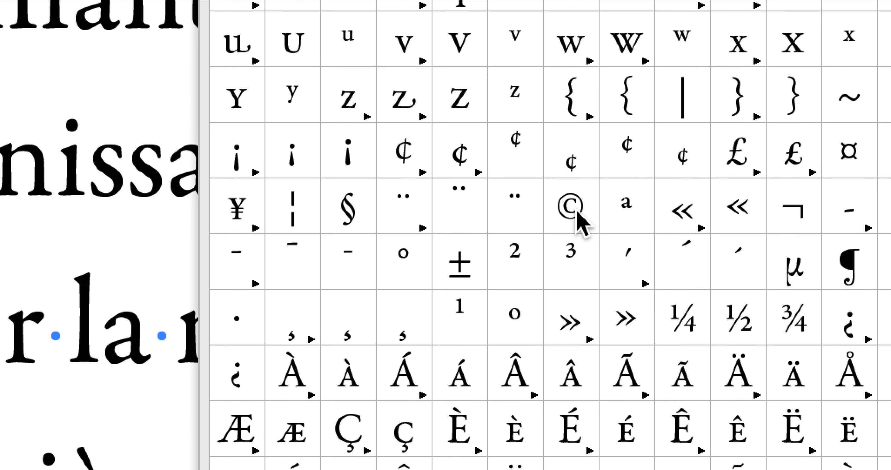
pyautogui.moveTo(577, 213)
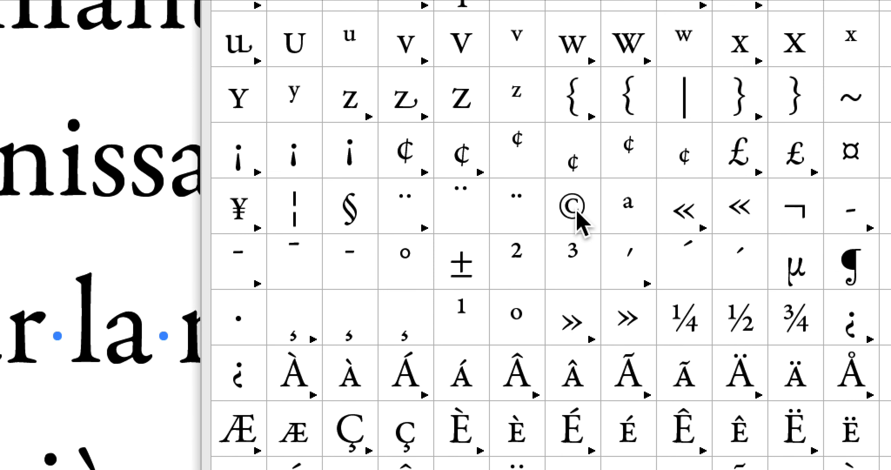
pyautogui.moveTo(577, 212)
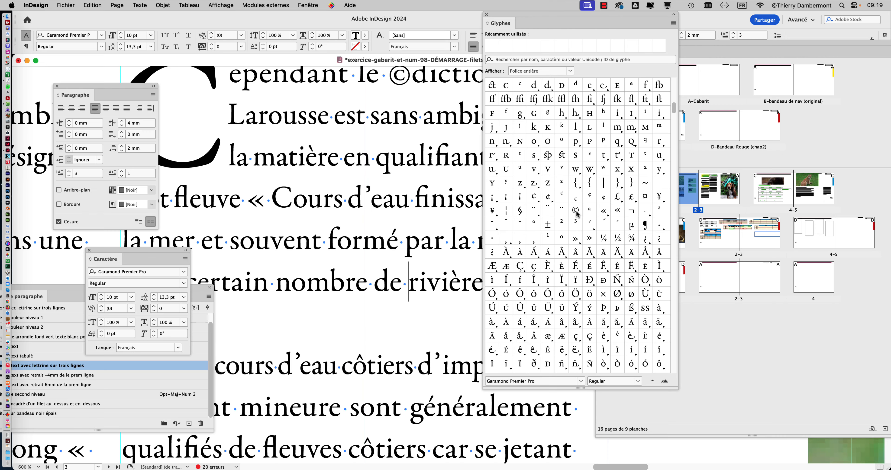
pyautogui.doubleClick(576, 211)
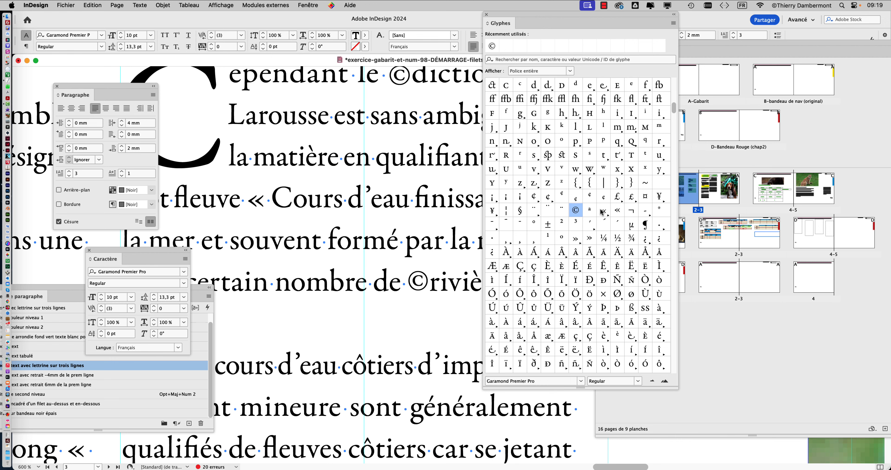
# - Shrink and reposition the Glyphs panel, set its font to Luminari and look through that font's characters
pyautogui.moveTo(676, 389); pyautogui.dragTo(671, 304)
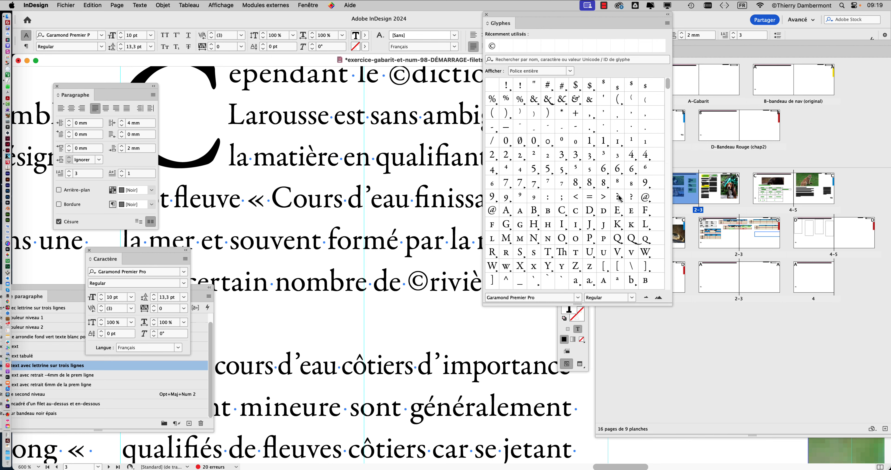
pyautogui.moveTo(509, 20); pyautogui.dragTo(209, 64)
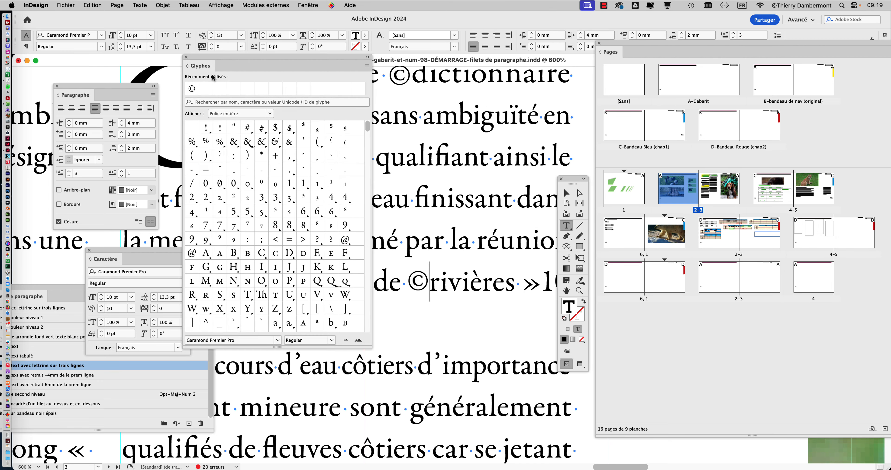
pyautogui.click(279, 340)
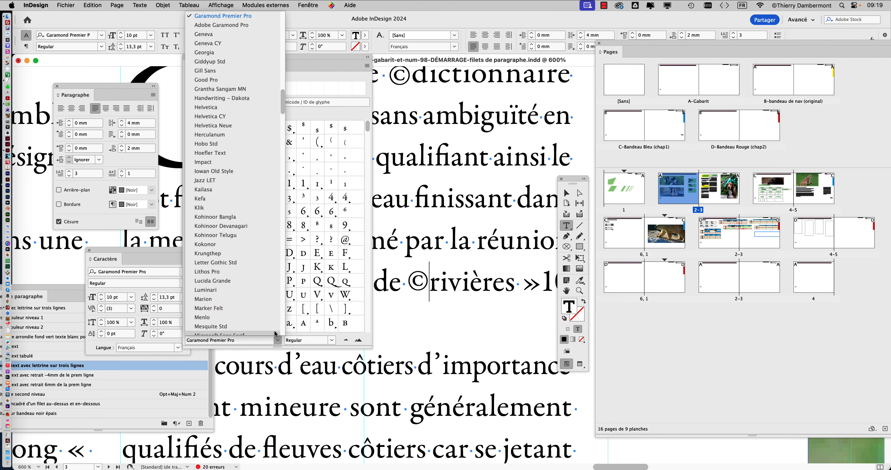
pyautogui.click(220, 109)
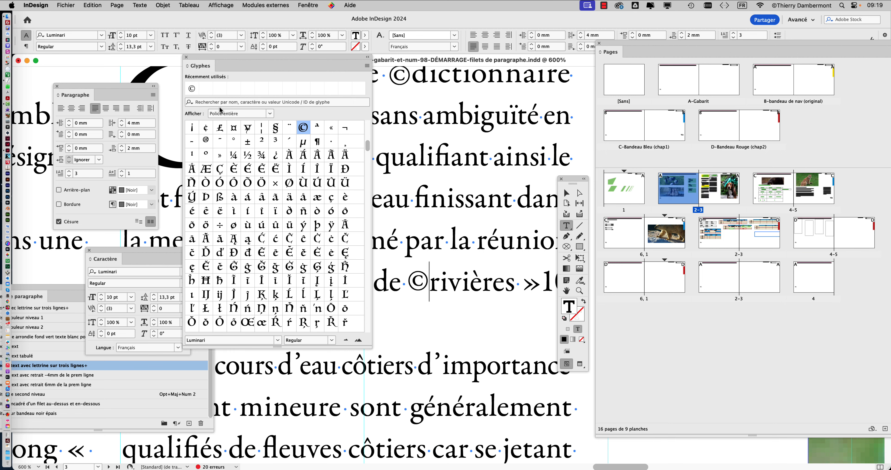
pyautogui.scroll(-7, 297, 245)
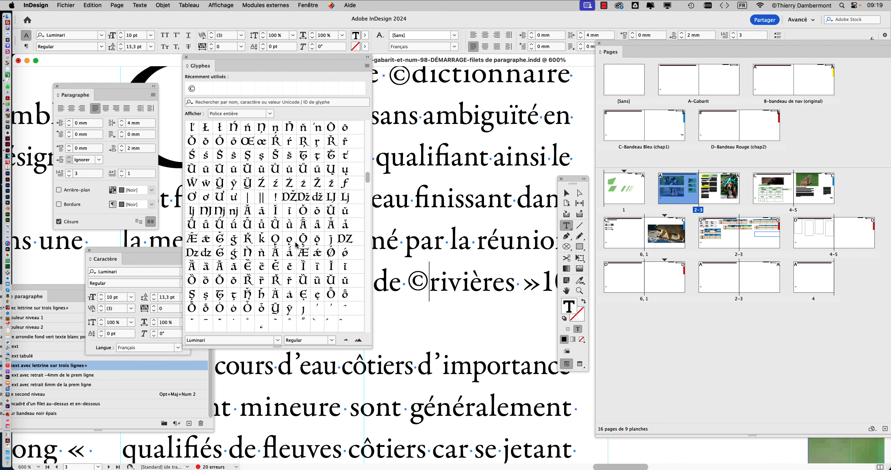
pyautogui.scroll(9, 296, 245)
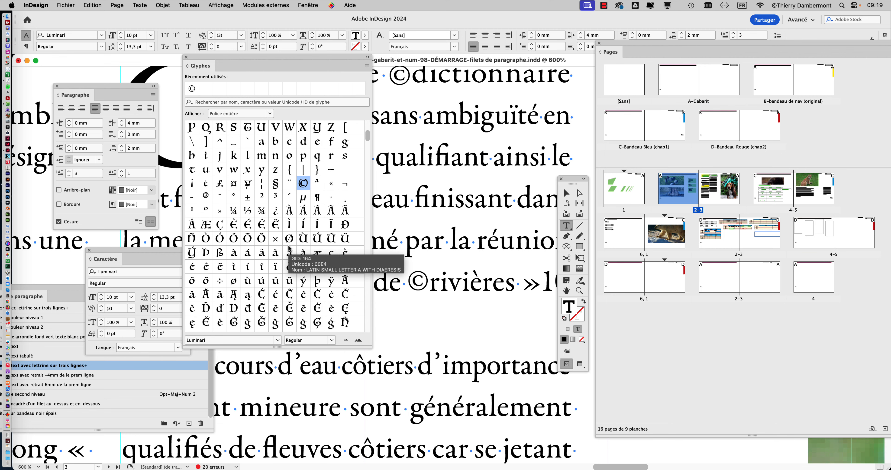
pyautogui.scroll(-15, 254, 299)
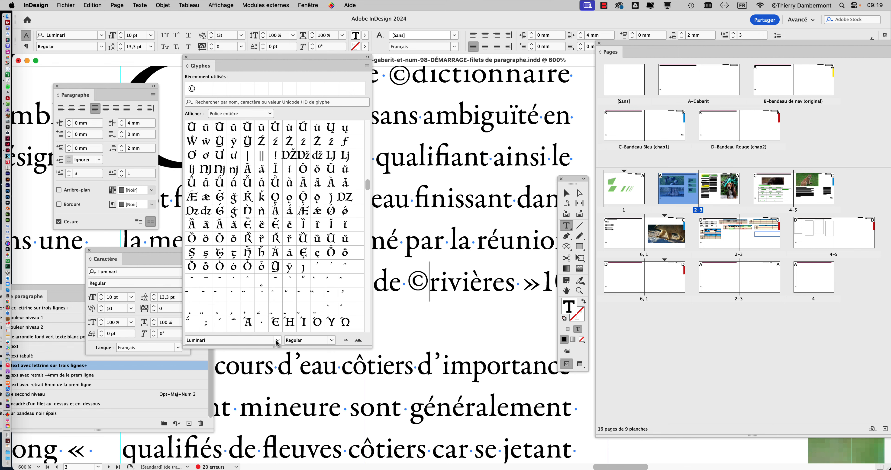
# - Set the Glyphs panel's font to Bauhaus 93 and enlarge the panel to show the full character set
pyautogui.click(277, 341)
pyautogui.scroll(20, 242, 241)
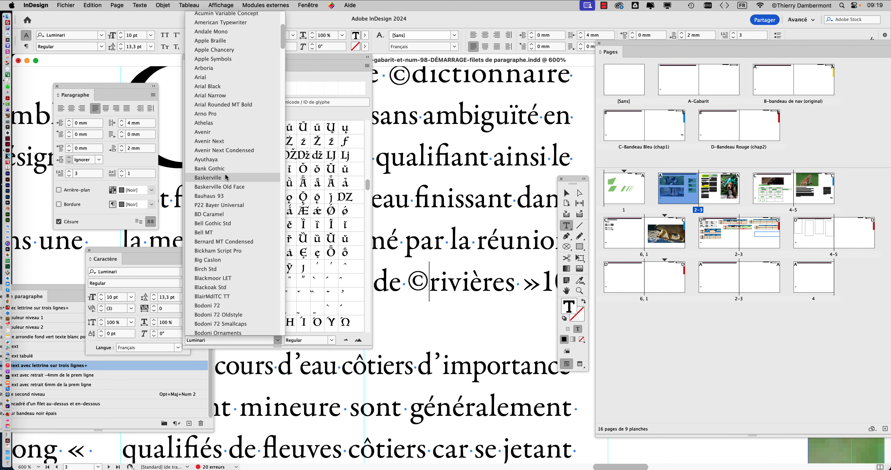
pyautogui.click(224, 195)
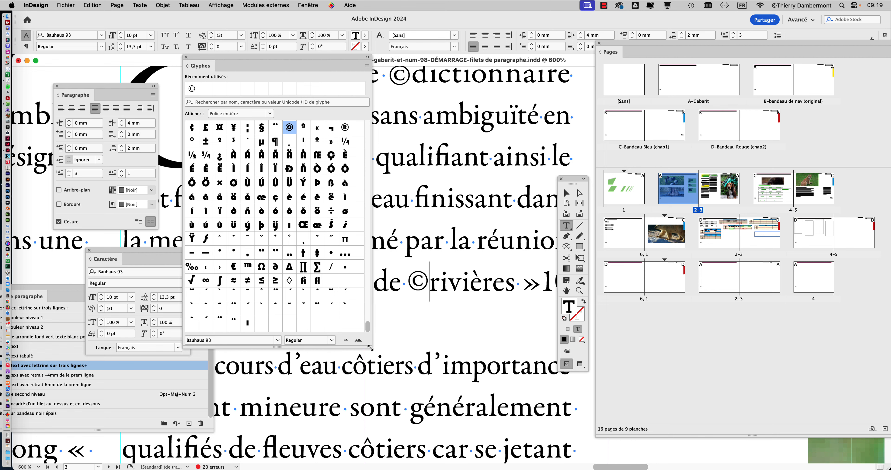
pyautogui.moveTo(370, 347); pyautogui.dragTo(489, 411)
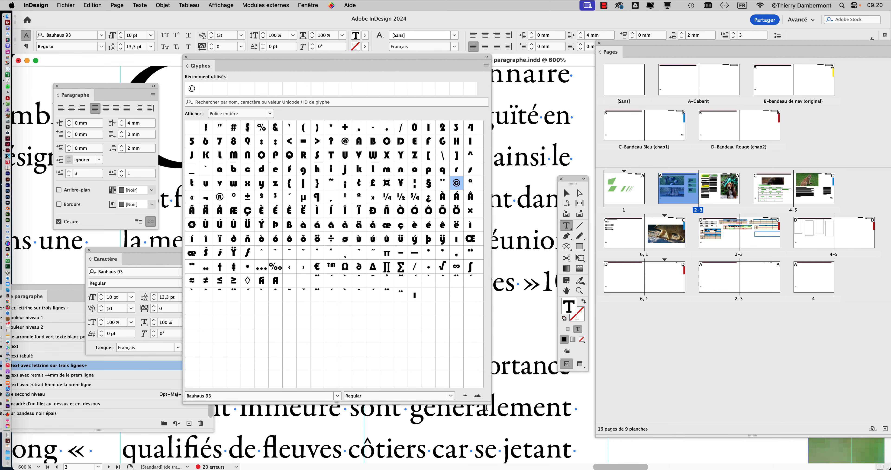